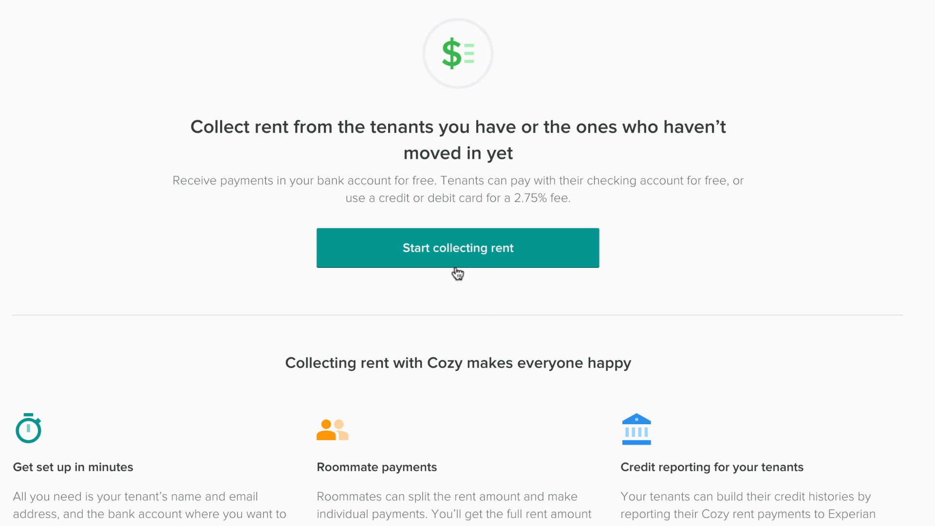
Step: Start a new rent collection and choose the first listed property for it
click(457, 253)
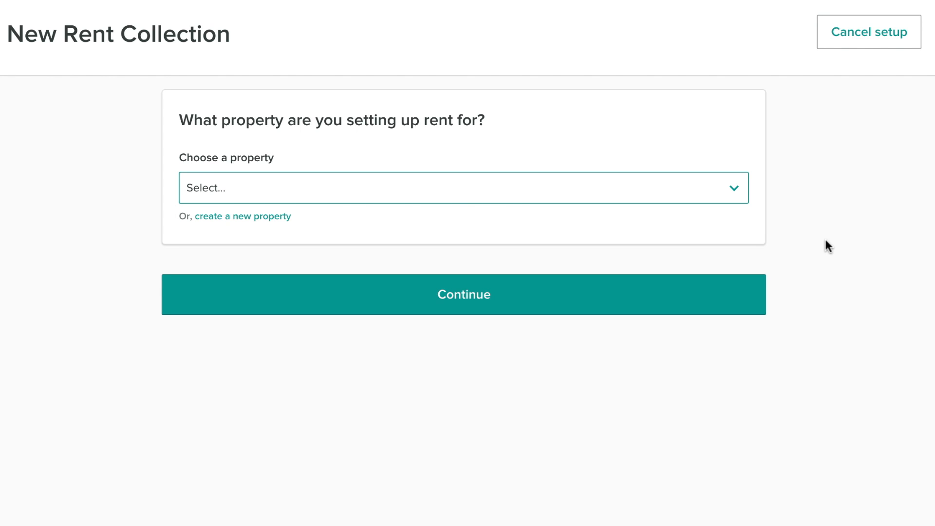
click(729, 188)
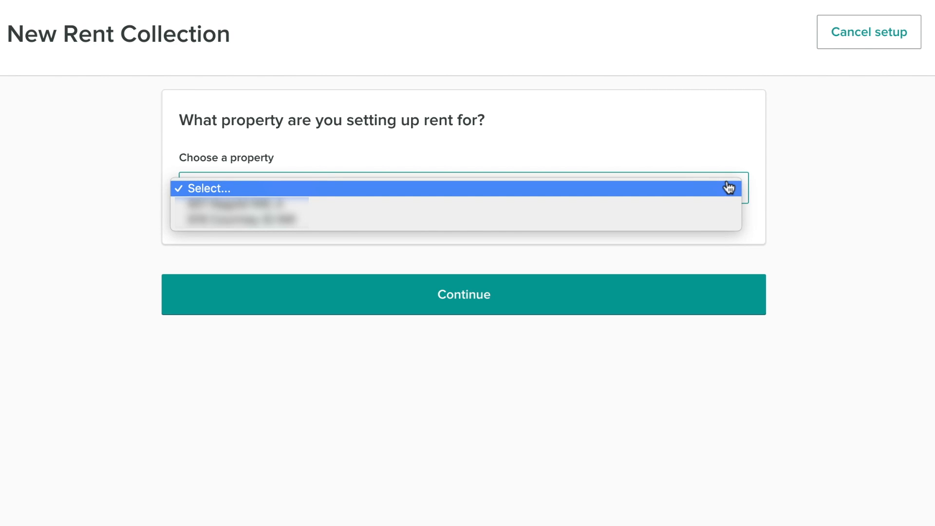
click(724, 204)
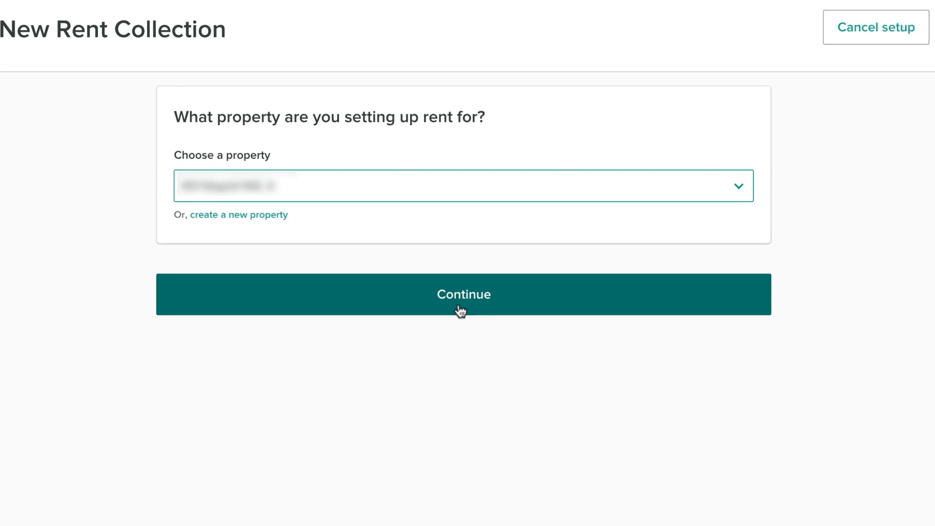
click(459, 308)
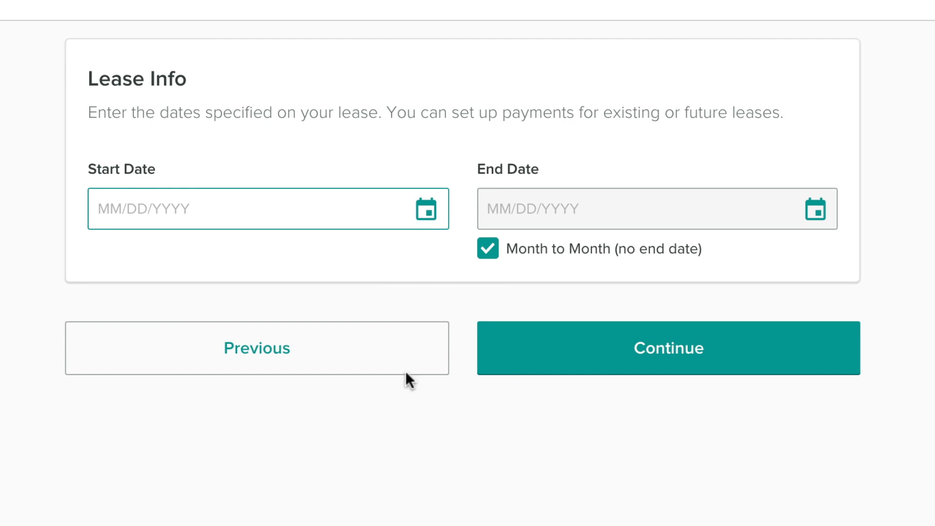
Step: Set the lease to a fixed term from 11/08/2018 to 11/07/2019 instead of month to month, and continue
click(487, 251)
click(427, 212)
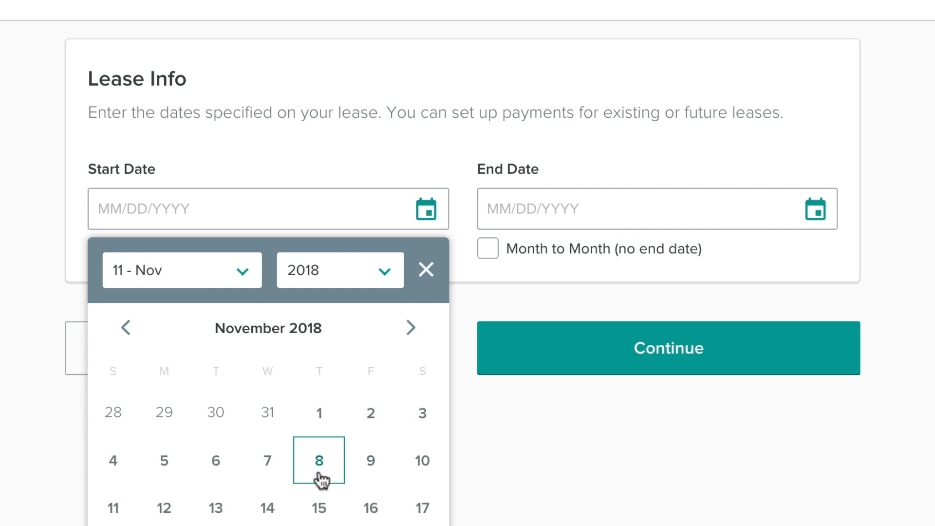
click(319, 460)
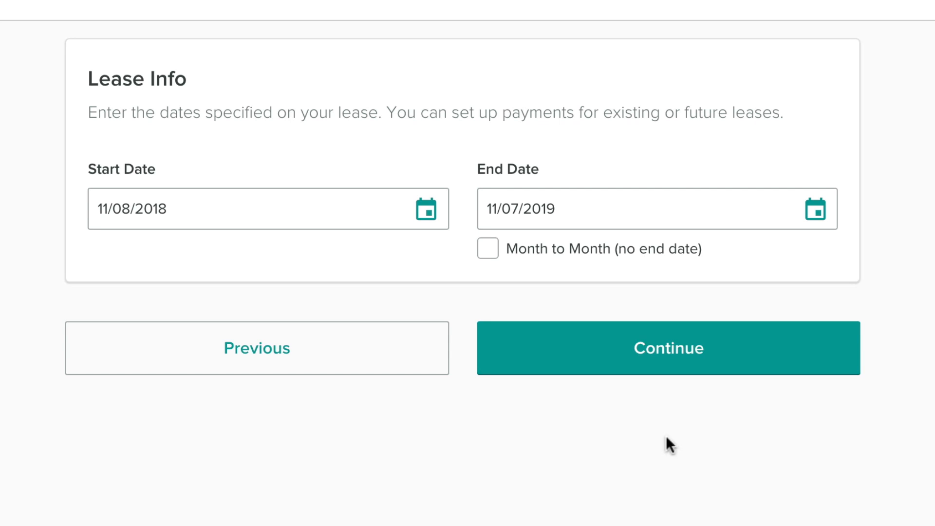
click(672, 363)
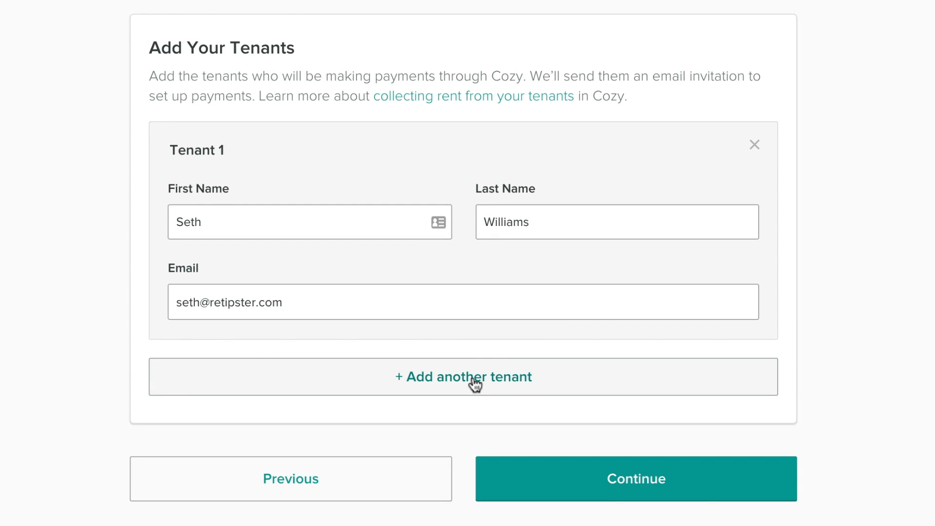
Step: Submit the tenant's details and set recurring rent of $800 due on the 1st of the month, starting 12/01/2018
click(647, 480)
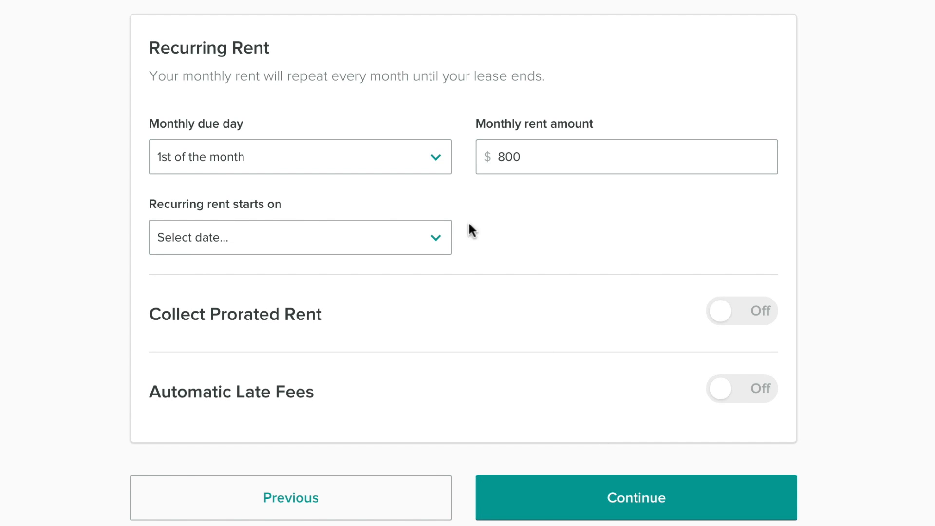
click(531, 169)
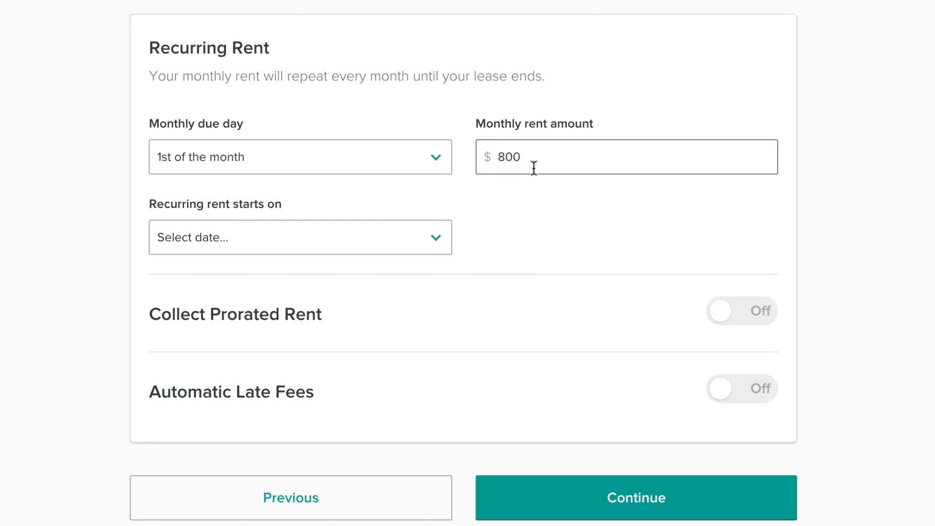
click(439, 237)
click(379, 233)
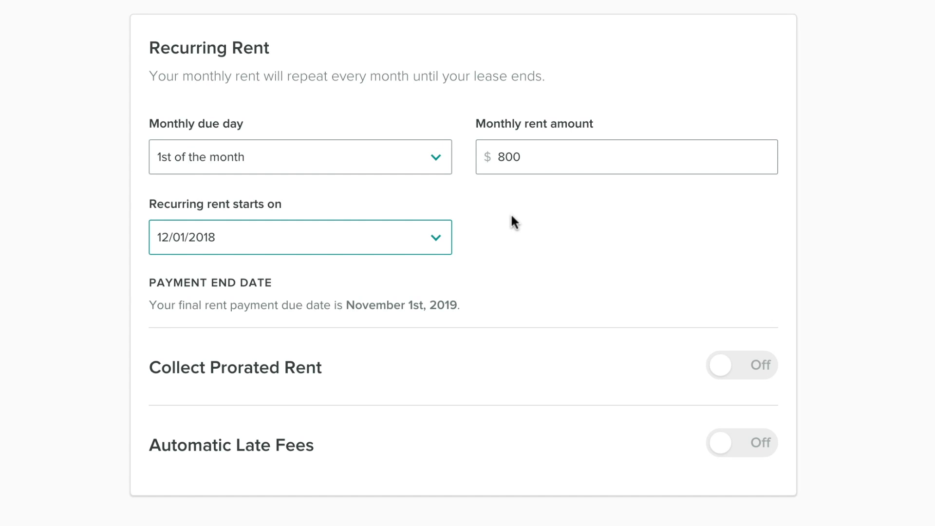
Step: Turn on prorated rent collection and divide 800 by 30 in the Calculator to get the daily rent
click(741, 365)
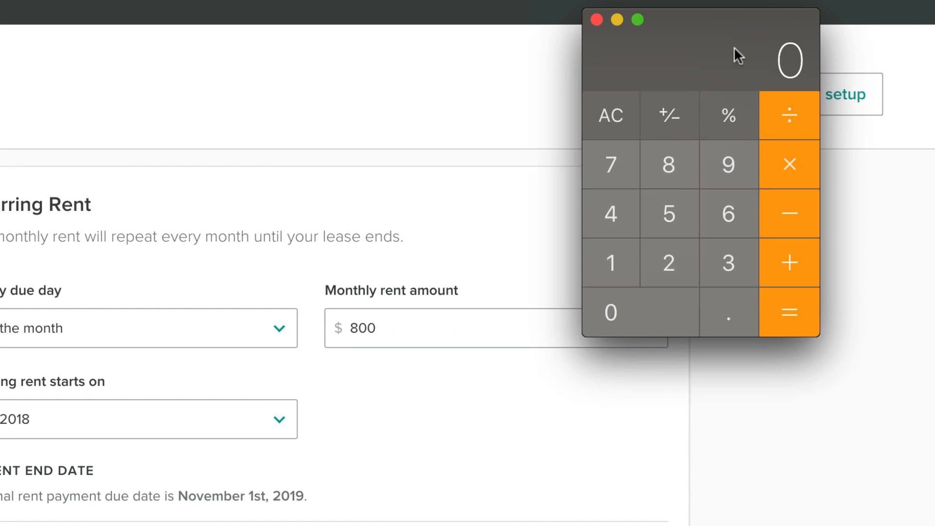
key(8)
click(660, 289)
click(660, 290)
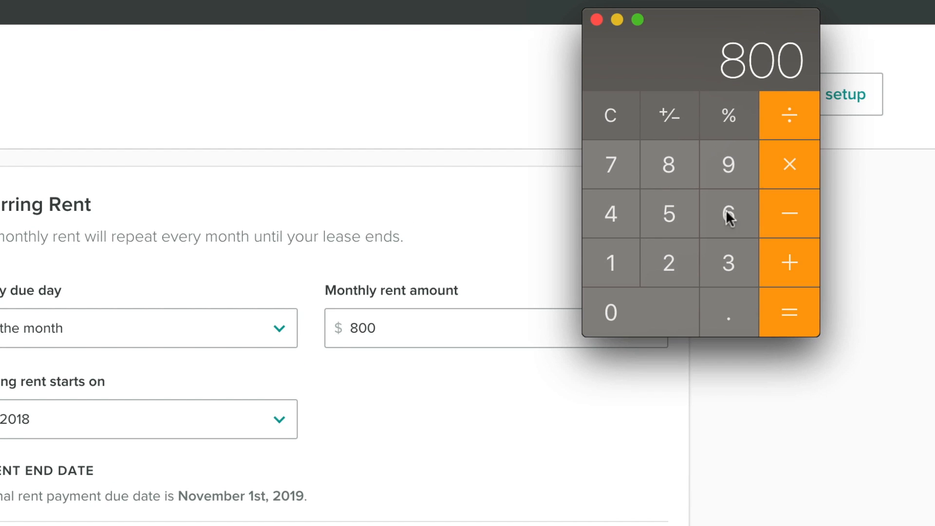
click(793, 122)
click(735, 264)
click(657, 312)
click(771, 309)
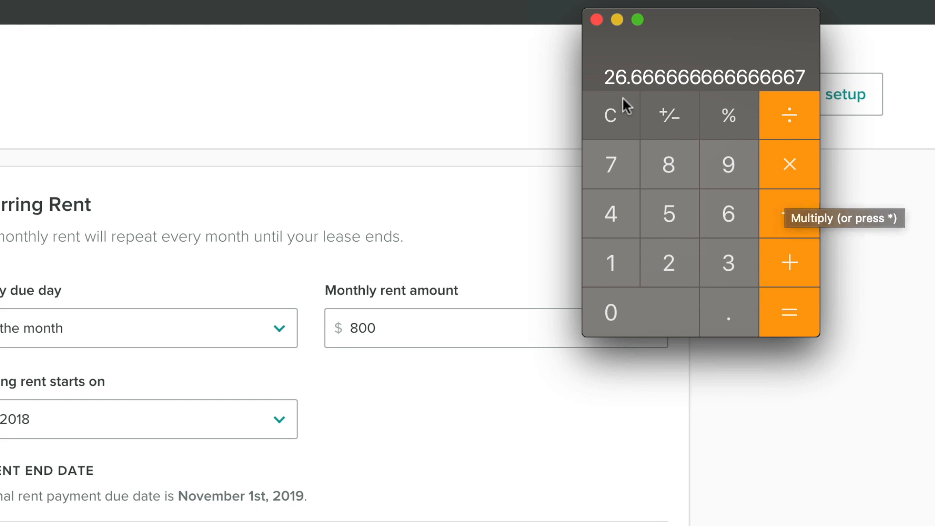
Step: Multiply the daily rent by 23 and set the pro-rated rent amount to 613.33
click(798, 167)
click(682, 255)
click(724, 262)
click(796, 309)
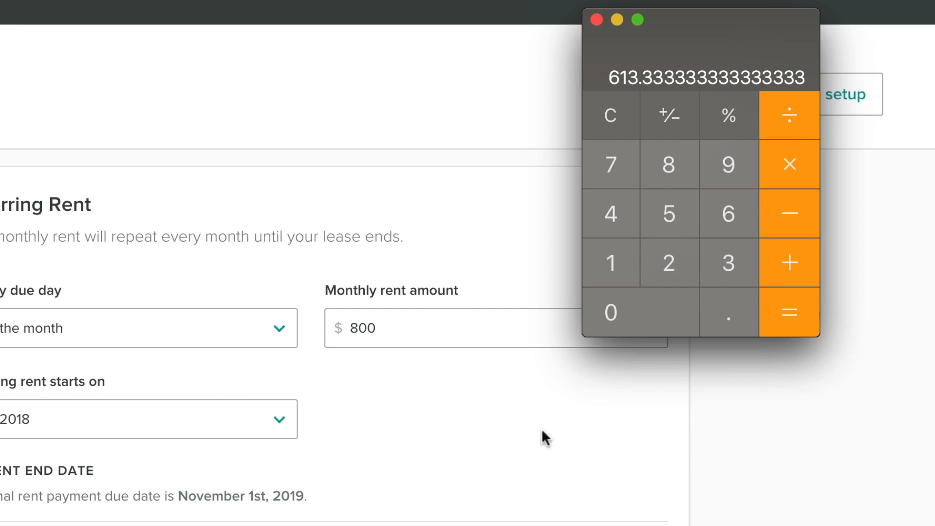
double_click(469, 424)
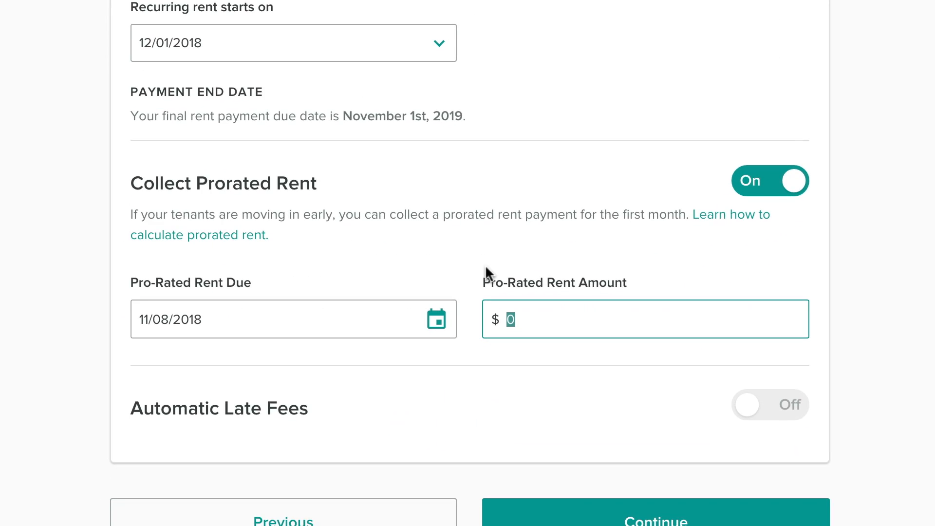
text(613.33)
Step: Turn on automatic late fees of $25.00 added 5 days after rent is due, and continue
click(748, 335)
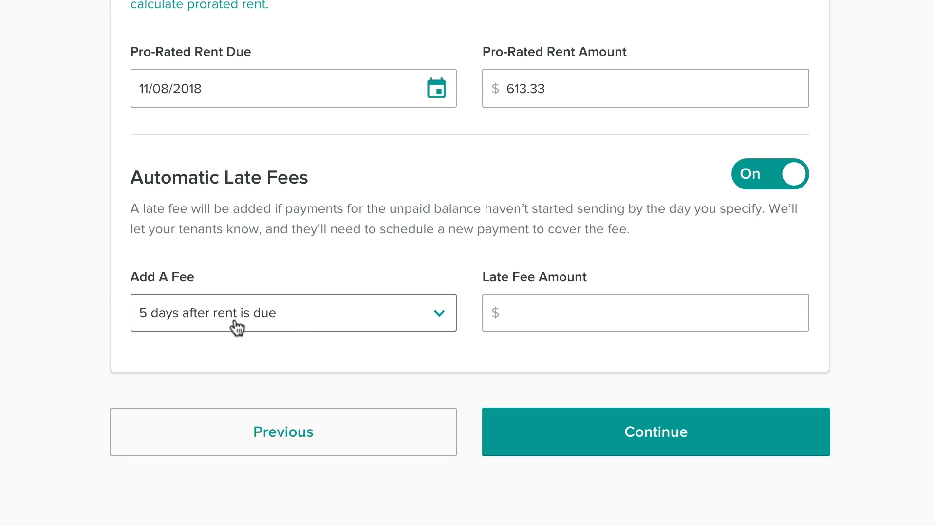
click(598, 319)
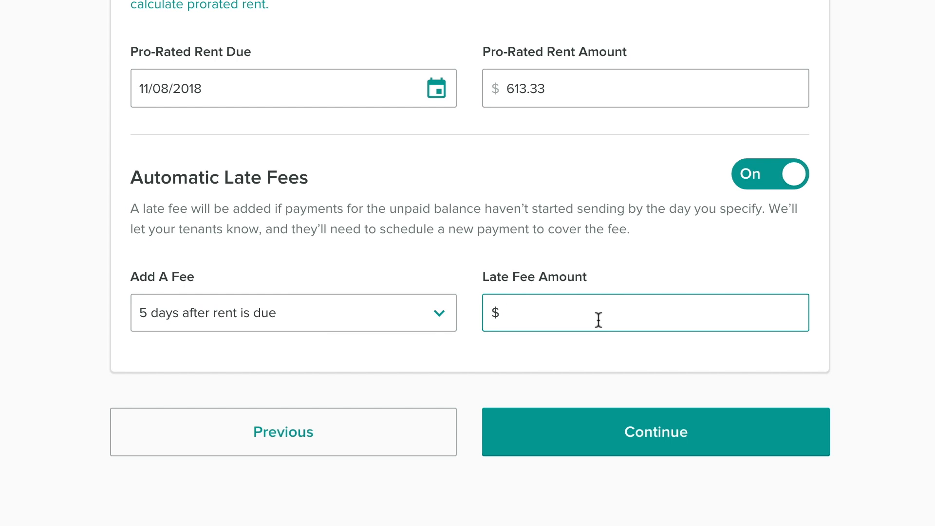
text(25.00)
click(716, 438)
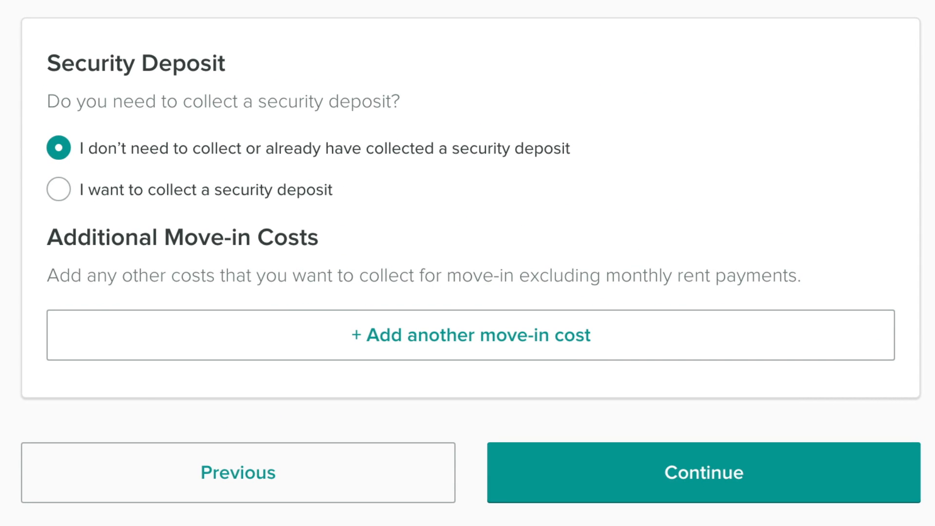
Step: Request a security deposit of $800 due on 11/08/2018 and continue without additional move-in costs
click(59, 189)
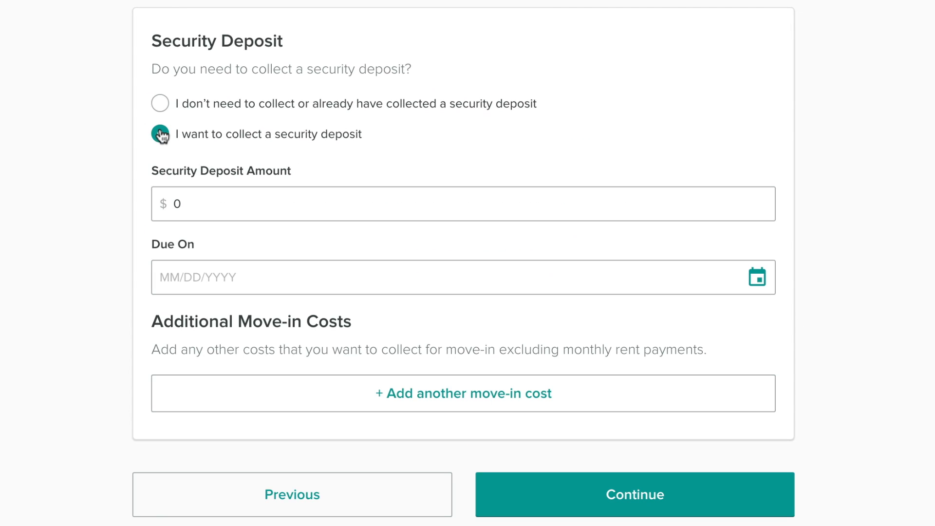
click(279, 209)
key(BackSpace)
text(800)
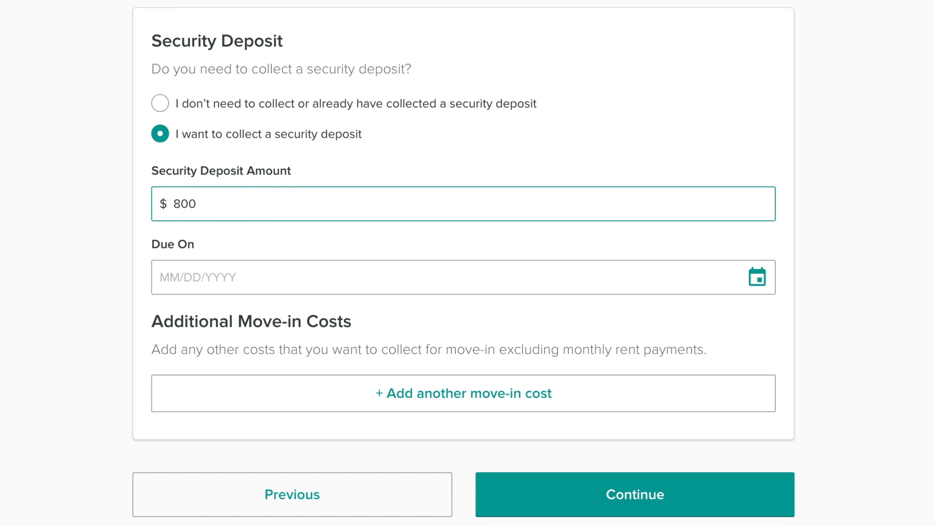
click(758, 278)
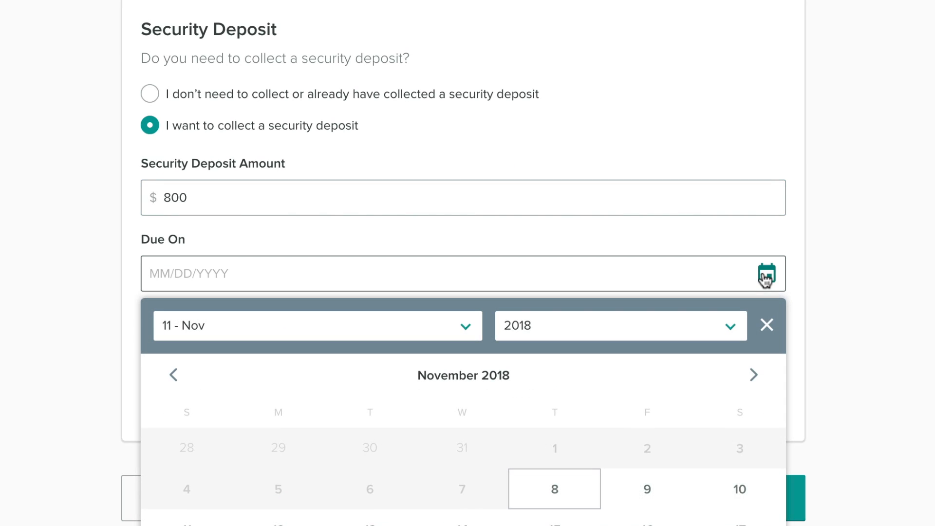
click(560, 502)
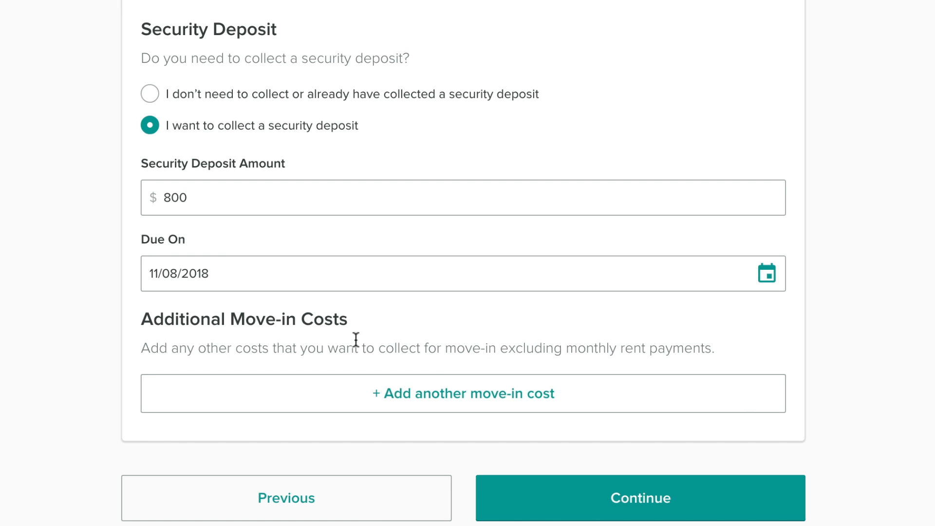
click(657, 503)
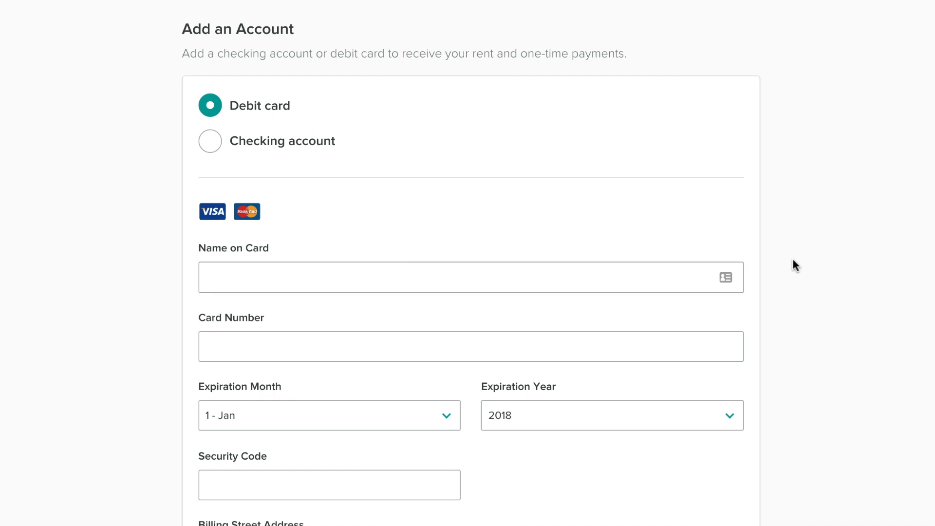
Step: Choose a checking account for receiving payments and search for the bank "Lake Michigan"
click(210, 146)
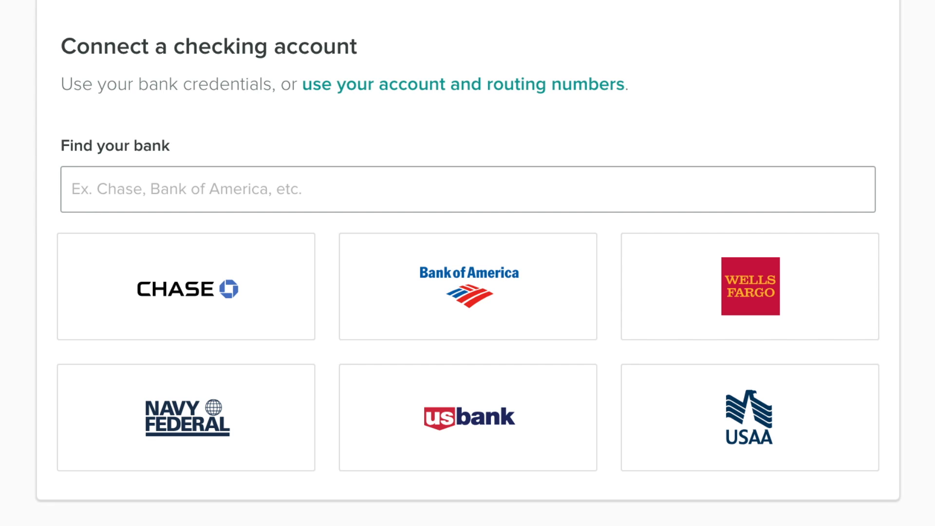
click(426, 183)
text(Lake)
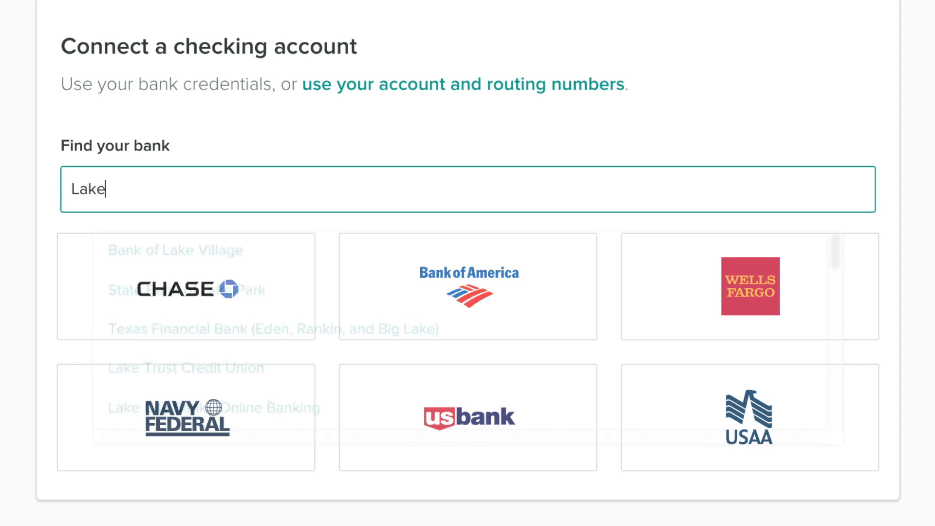
text( Michig)
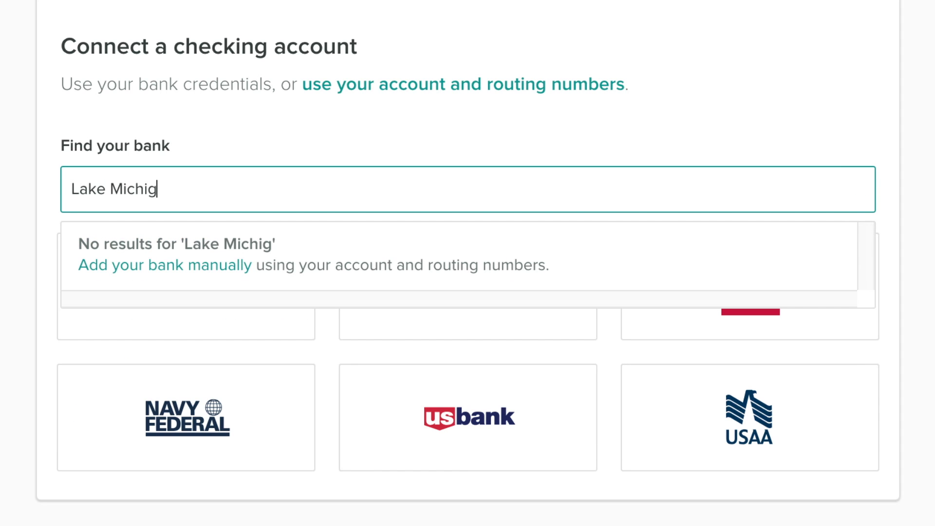
text(an)
Step: Clear the bank search and switch to connecting the checking account by account and routing numbers
key(BackSpace)
key(BackSpace)
key(BackSpace)
key(BackSpace)
key(BackSpace)
key(BackSpace)
key(BackSpace)
key(BackSpace)
key(BackSpace)
key(BackSpace)
key(BackSpace)
key(BackSpace)
key(BackSpace)
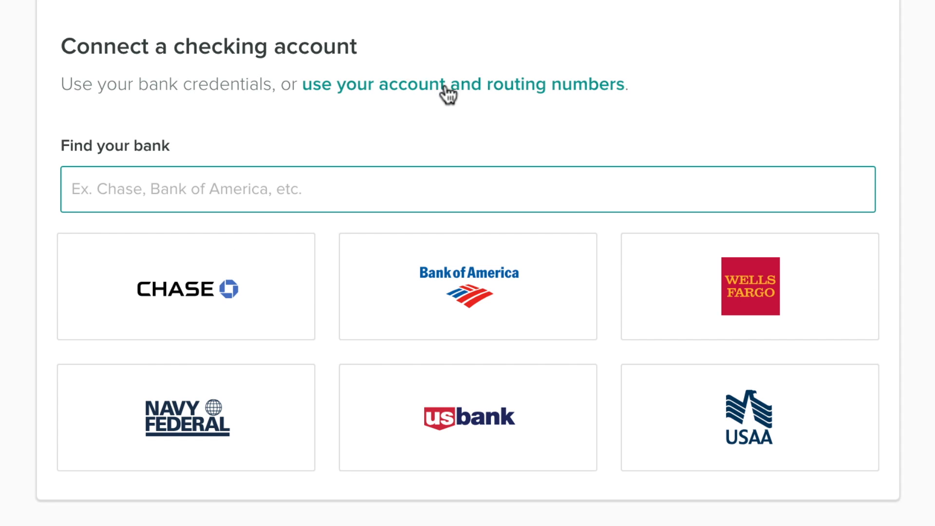
click(444, 91)
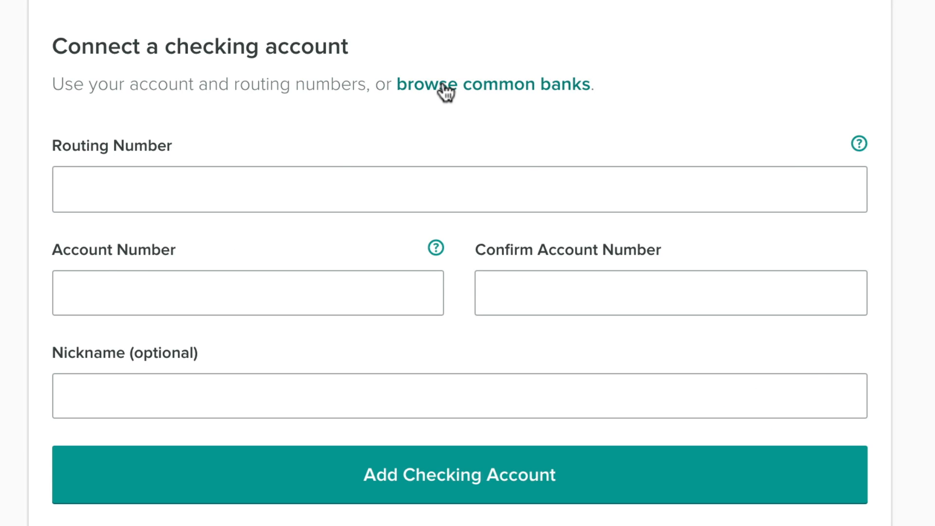
Step: Enter the bank's routing number and the confirmed account number, leave the nickname empty, and add the checking account
click(309, 188)
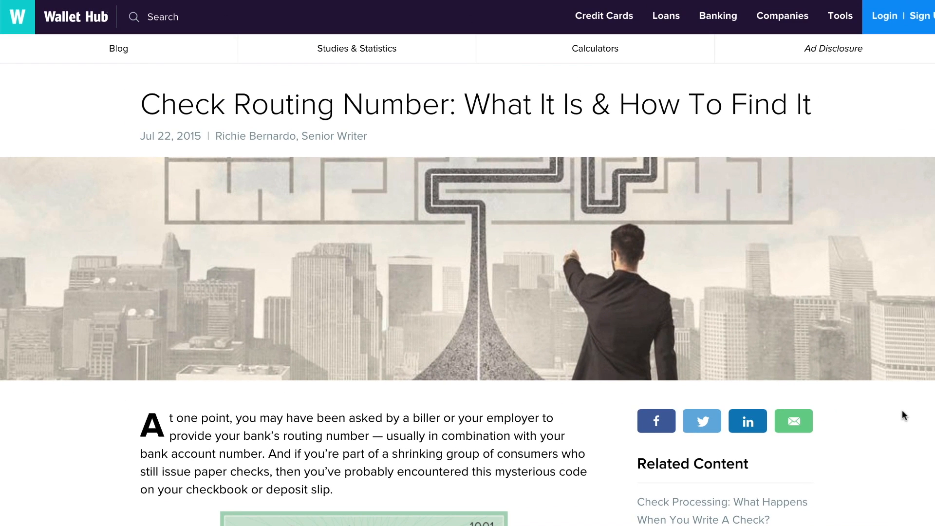
scroll(901, 411, down, 7)
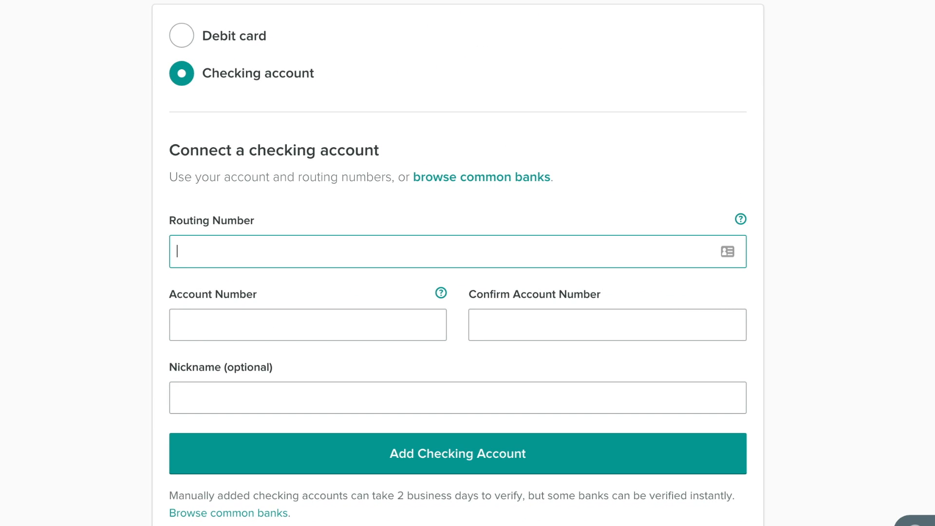
click(444, 422)
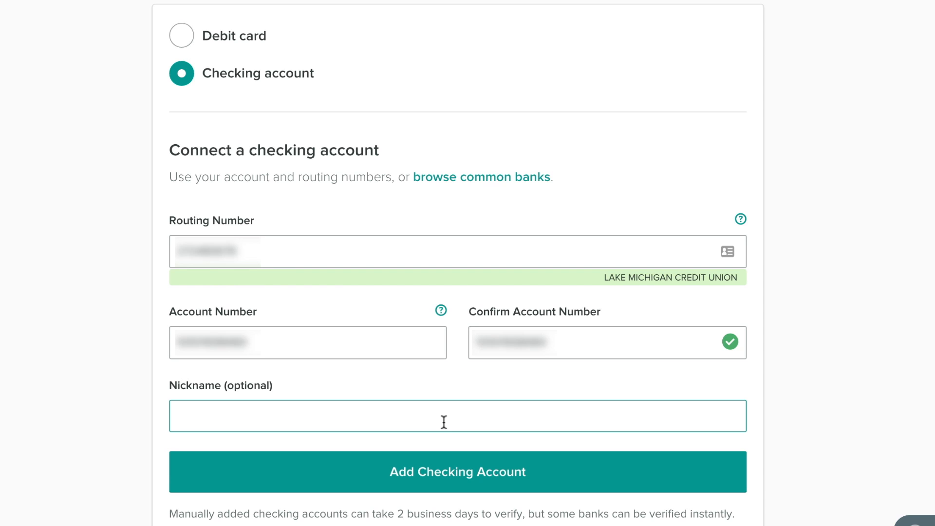
click(468, 475)
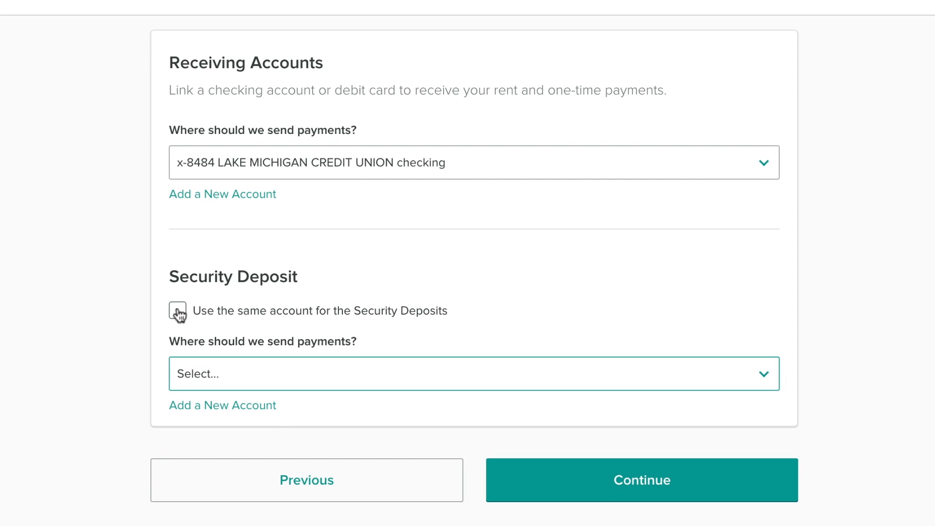
Step: Use the same receiving account for security deposits and continue past document sharing without uploading any files
click(179, 311)
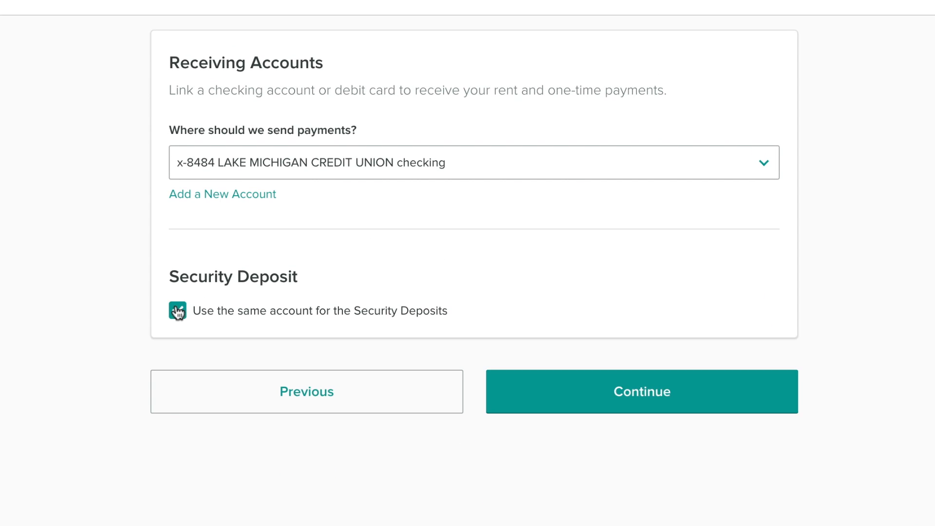
click(657, 399)
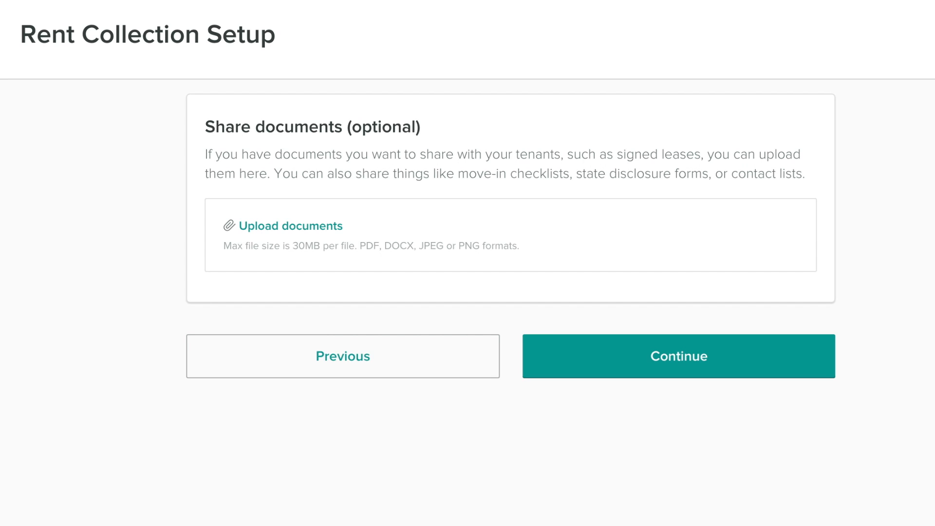
click(670, 361)
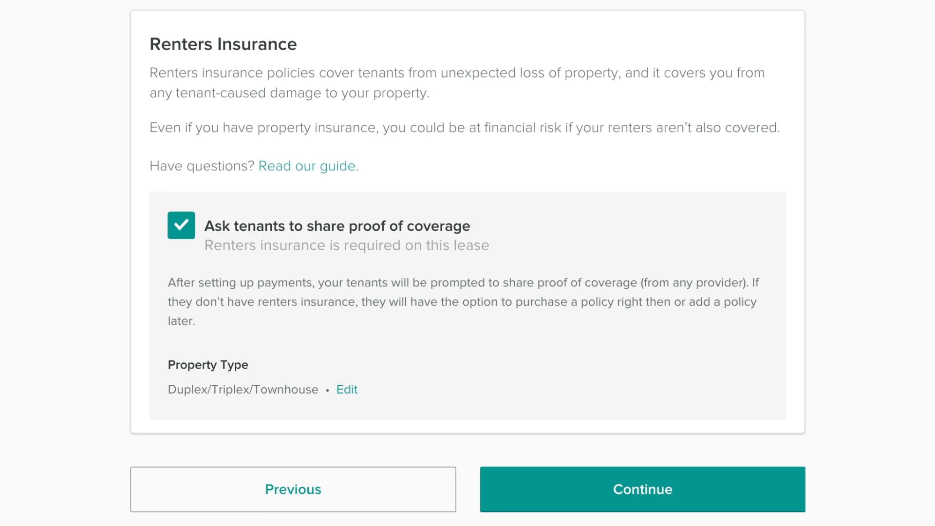
Step: Keep the renters insurance proof requirement, check the payment setup summary, and confirm it to invite the tenant
click(633, 487)
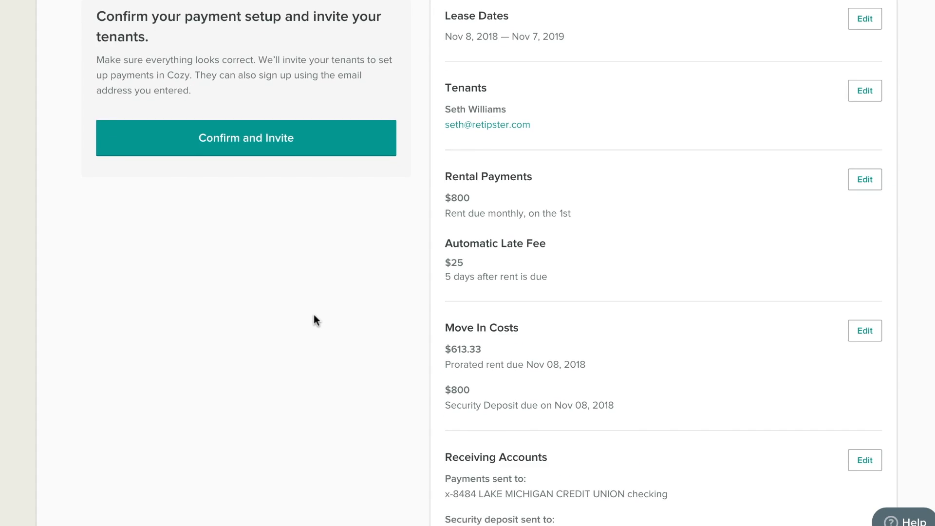
scroll(248, 400, down, 4)
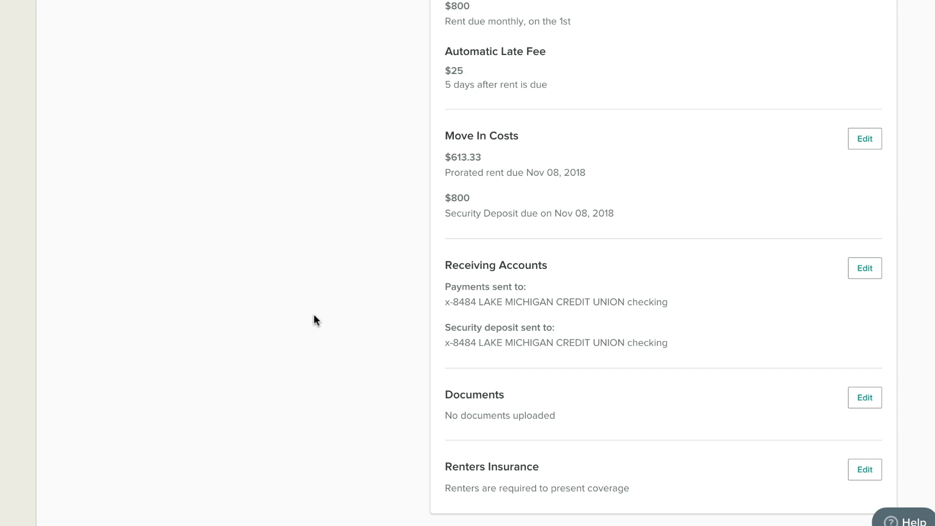
scroll(315, 321, up, 4)
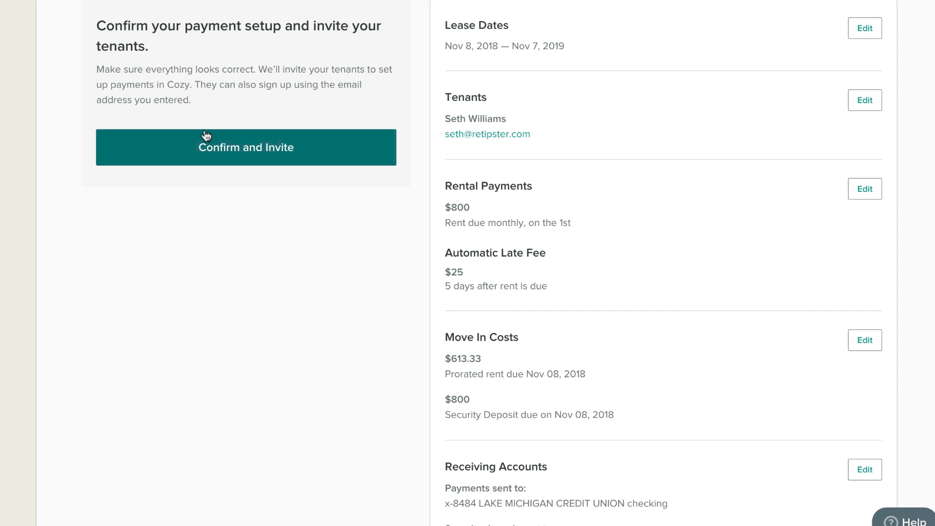
click(222, 145)
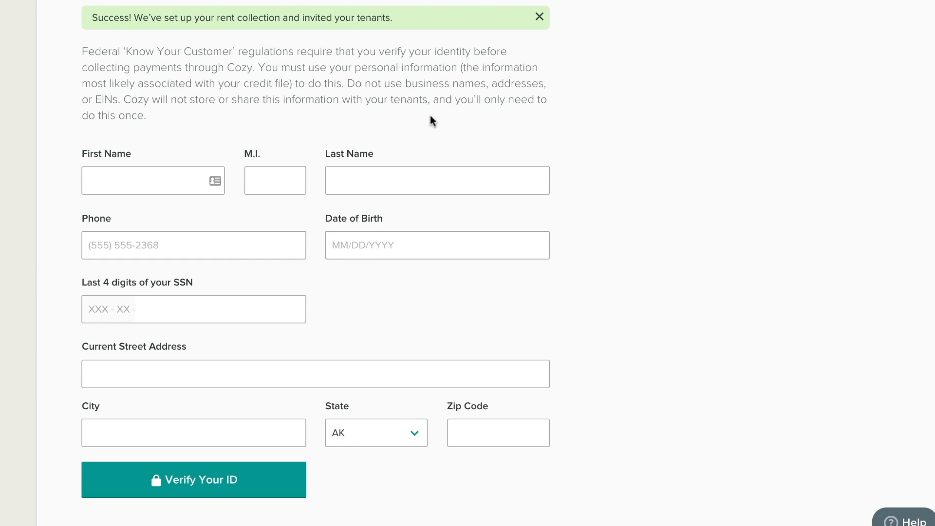
Step: Fill in the landlord's name, phone, date of birth, last four SSN digits and current address, and submit the identity verification
click(453, 151)
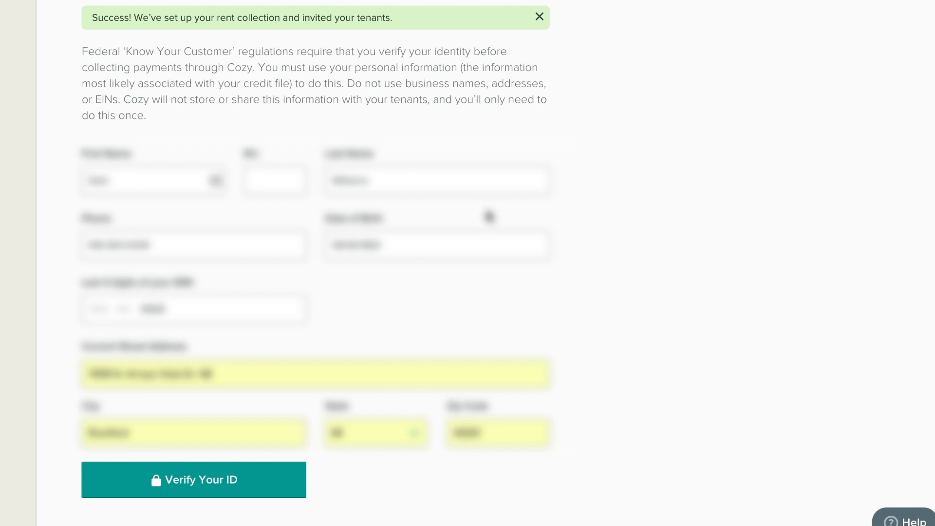
click(216, 483)
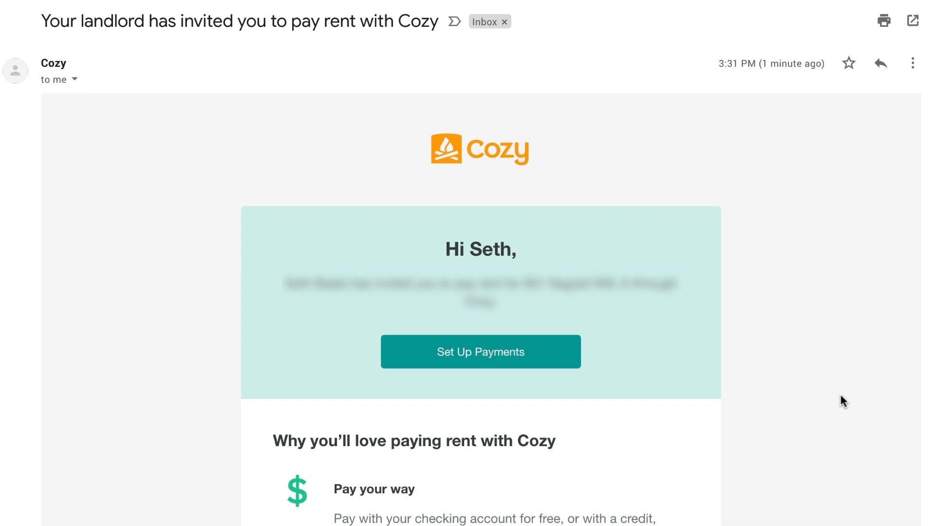
Step: Open the tenant's payment setup from the Cozy invitation e-mail and verify the tenant account with its password
click(508, 357)
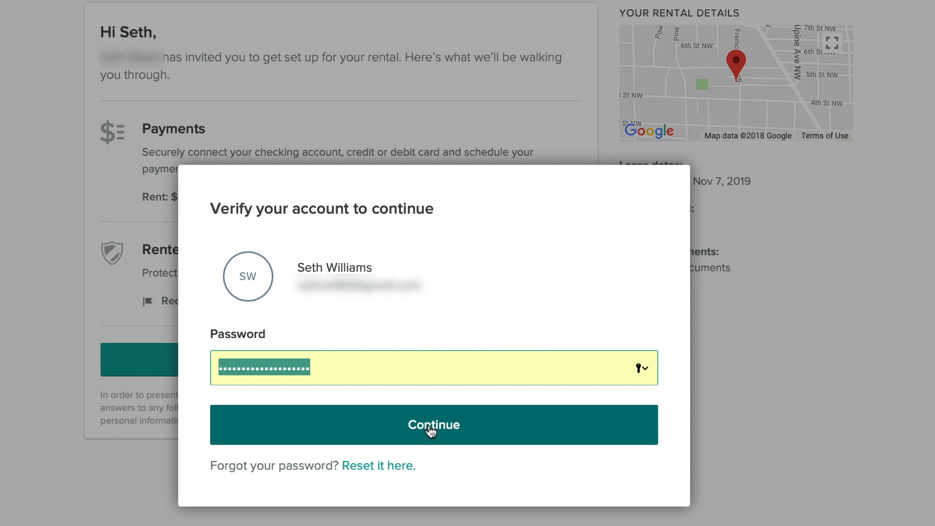
click(430, 426)
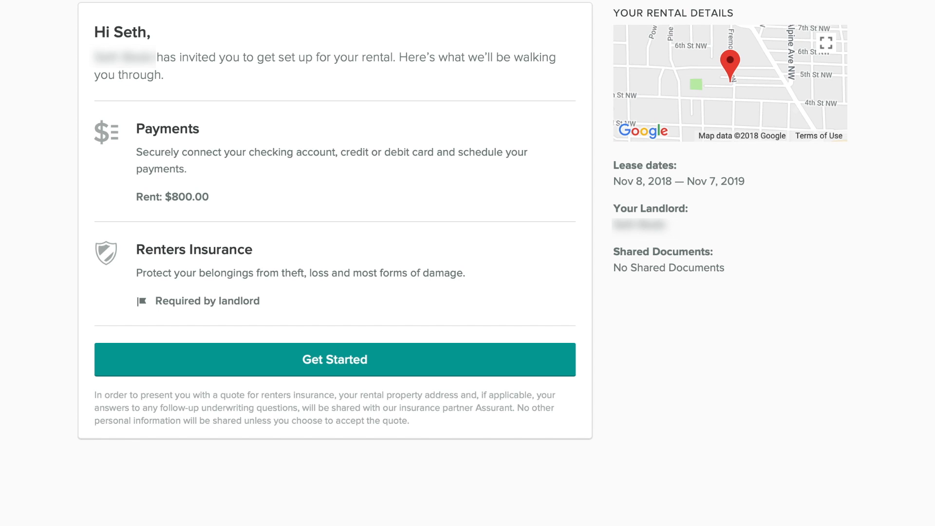
Step: Start the tenant setup, continue past the requested charges, and choose to pay from a checking account using account and routing numbers
click(336, 366)
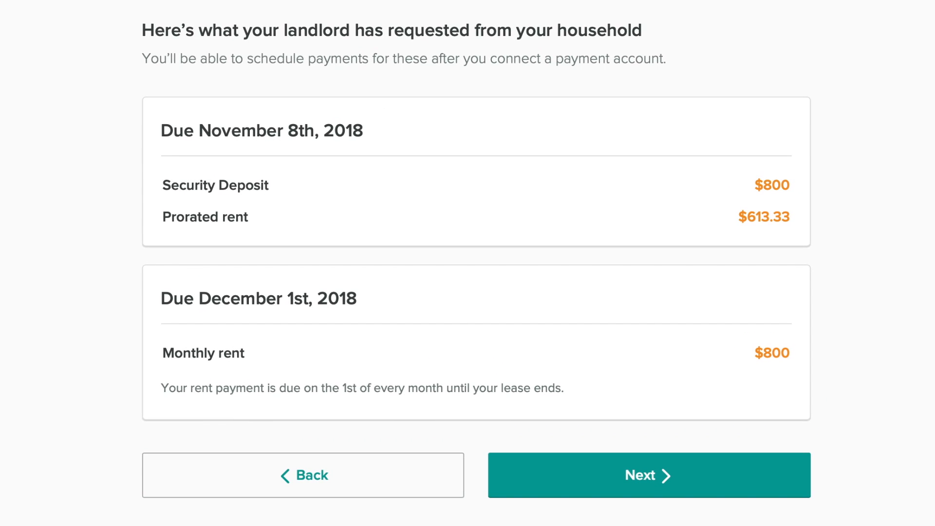
click(645, 478)
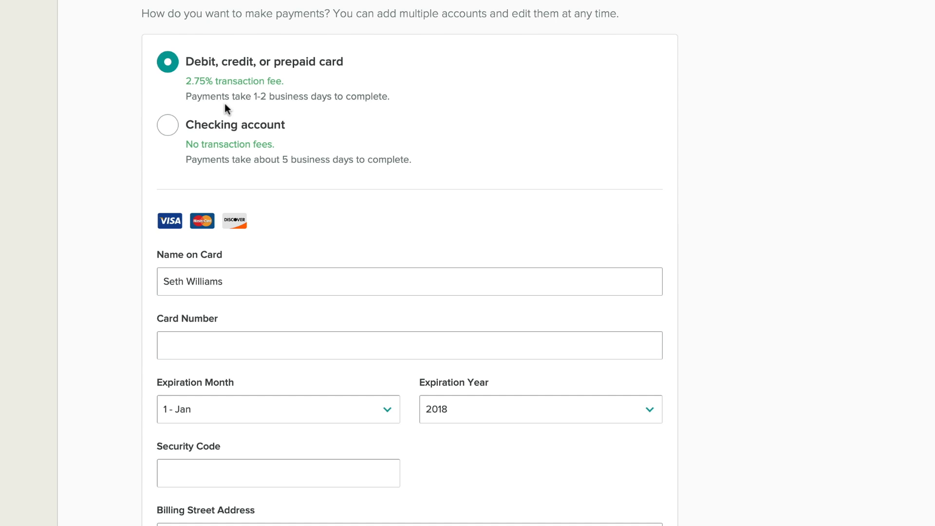
click(169, 128)
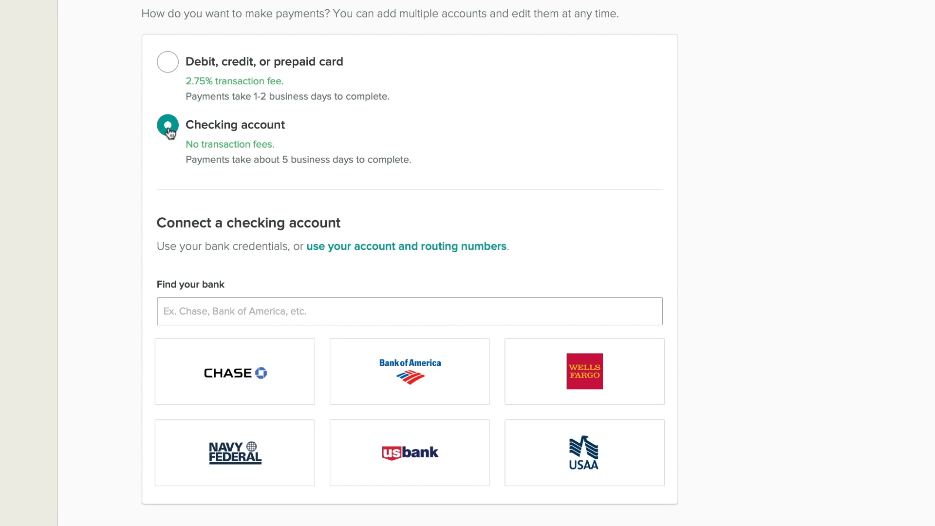
click(290, 310)
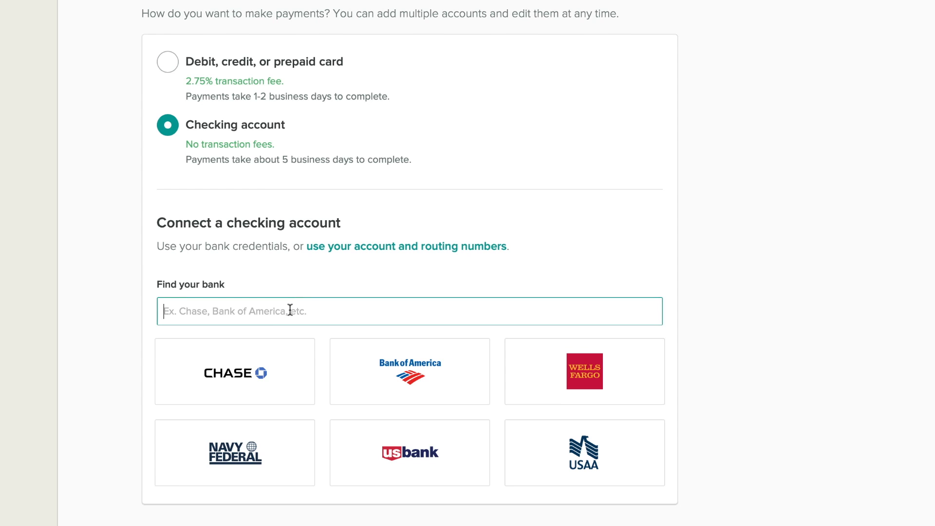
click(378, 248)
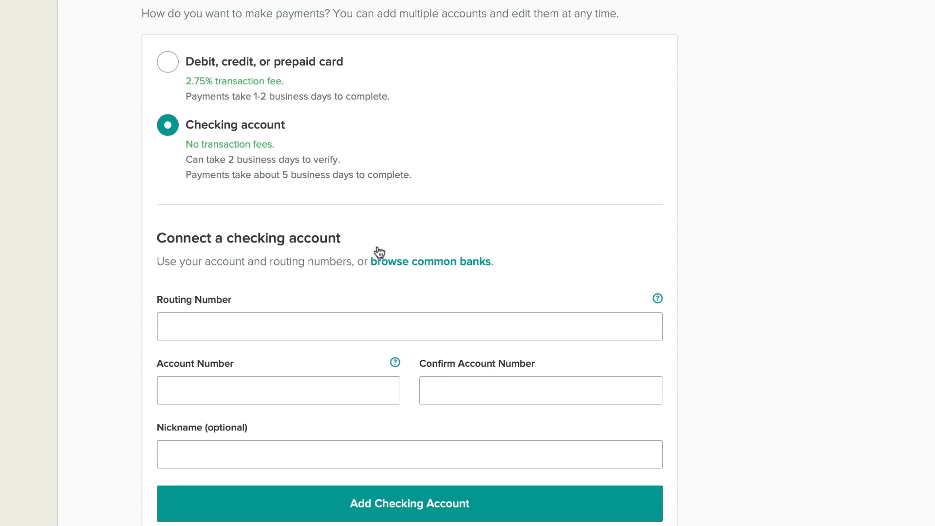
Step: Enter the tenant's routing number and confirmed account number, add the checking account, and acknowledge the verification notice
click(348, 320)
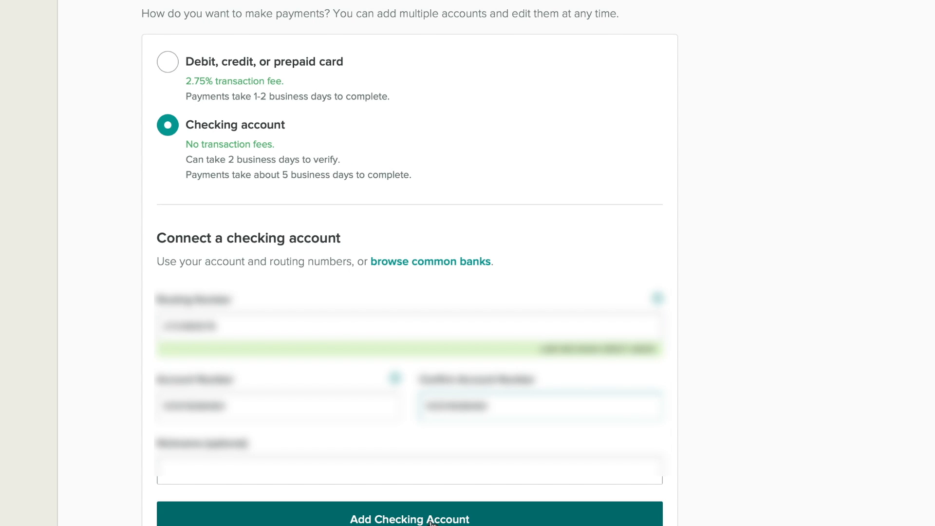
click(431, 520)
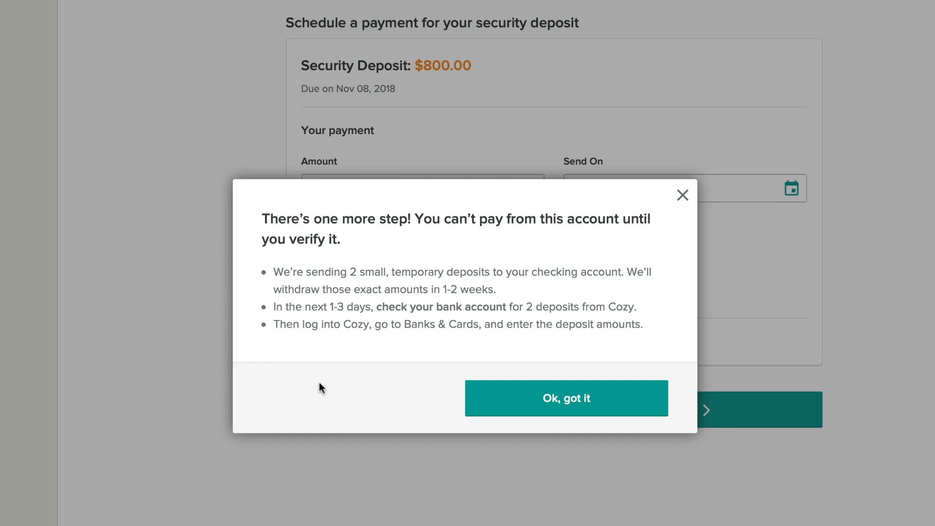
click(527, 403)
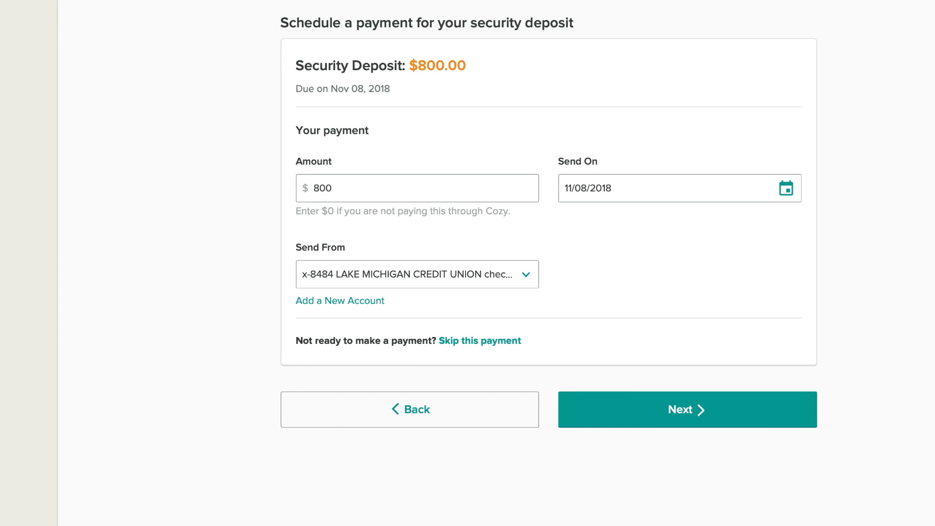
Step: Schedule the $800 security deposit and $613.33 prorated rent payments for 11/08/2018 from the checking account
click(684, 411)
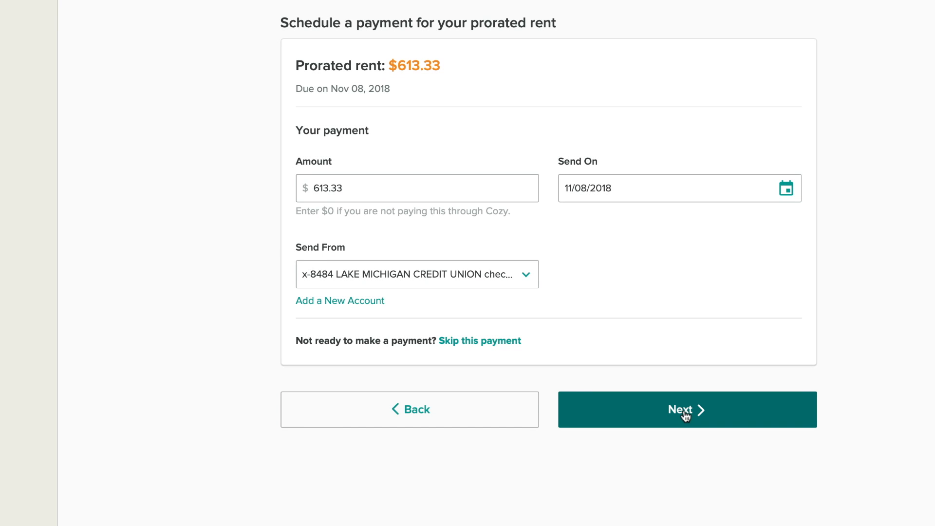
click(679, 417)
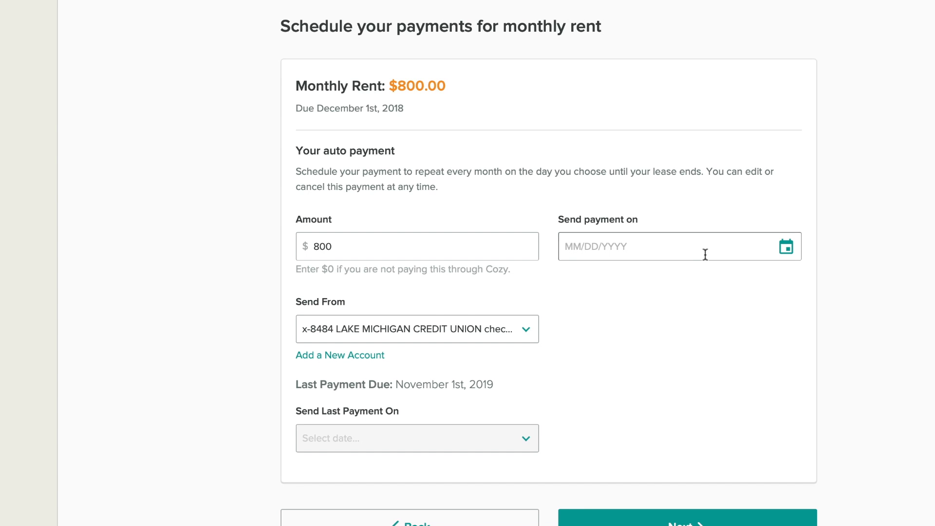
Step: Schedule the $800 monthly rent auto payment to start on 11/09/2018 with the last payment on 10/09/2019, and continue to the payment summary
click(705, 254)
click(752, 415)
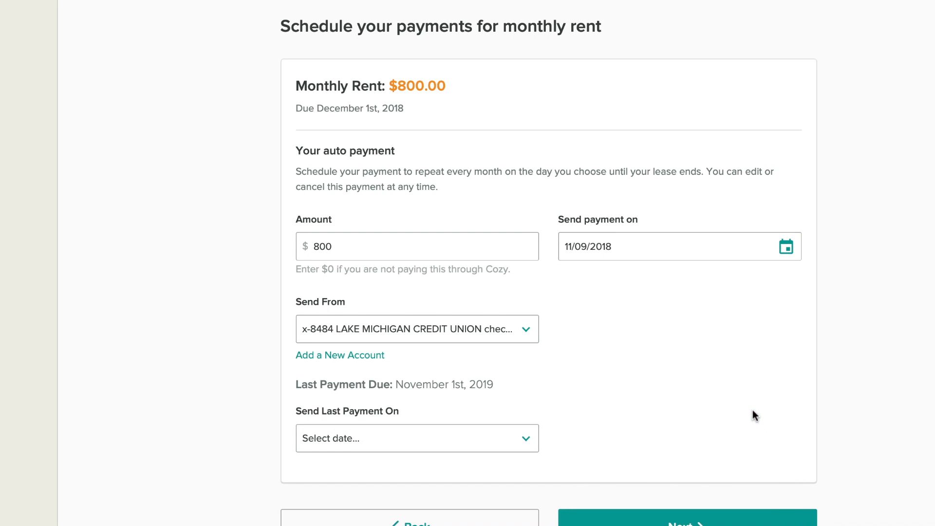
click(687, 518)
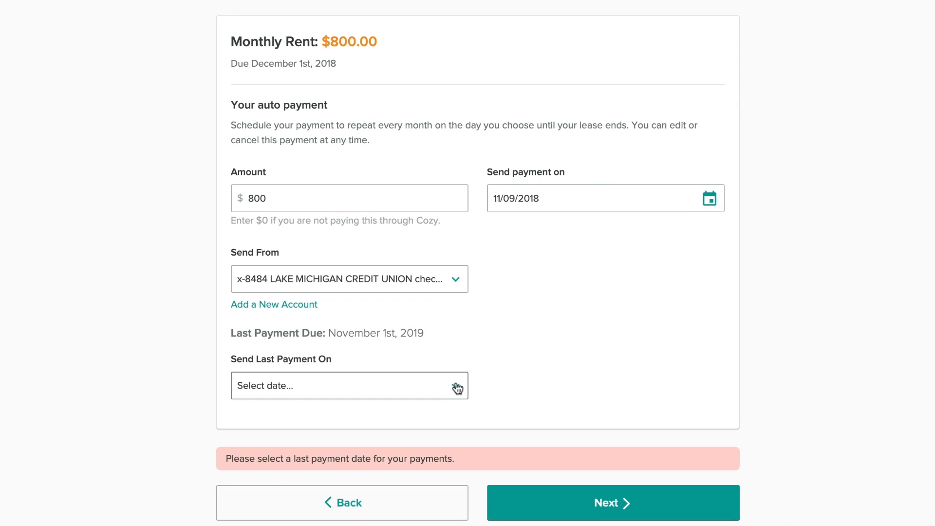
click(457, 388)
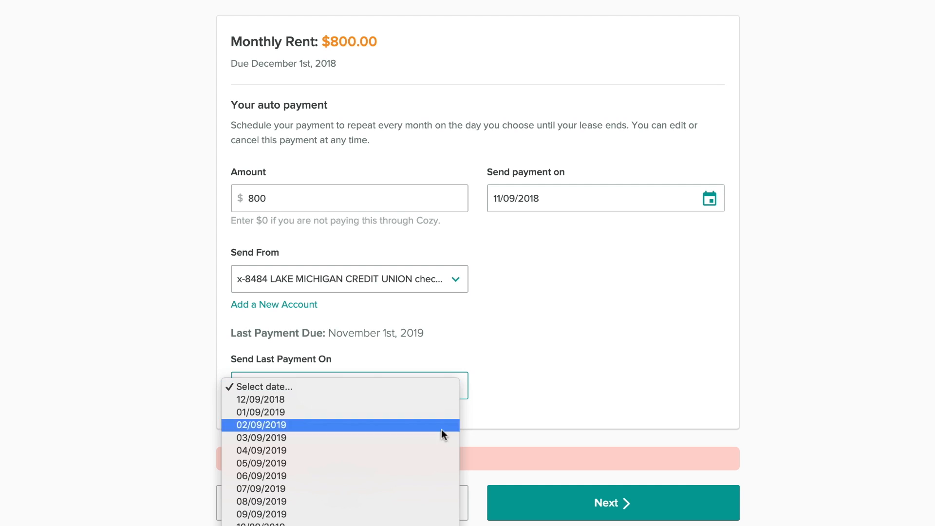
click(438, 523)
click(616, 517)
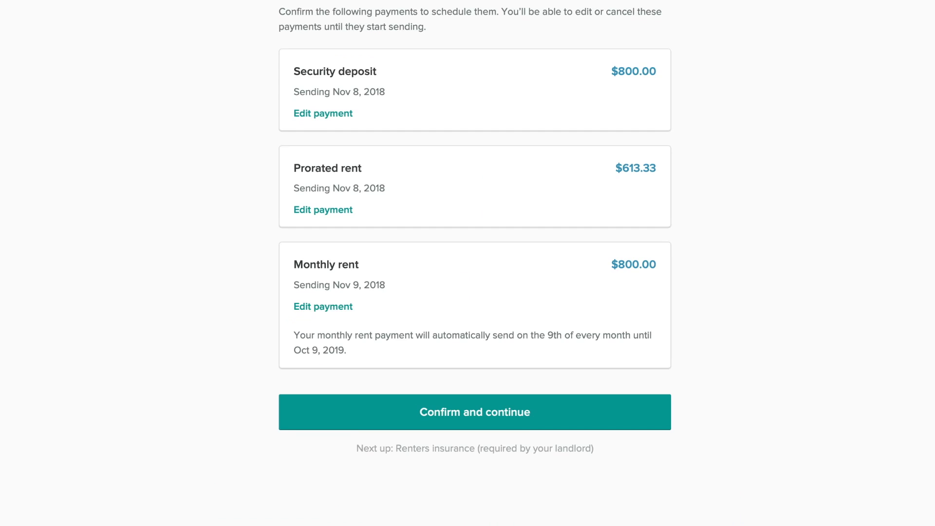